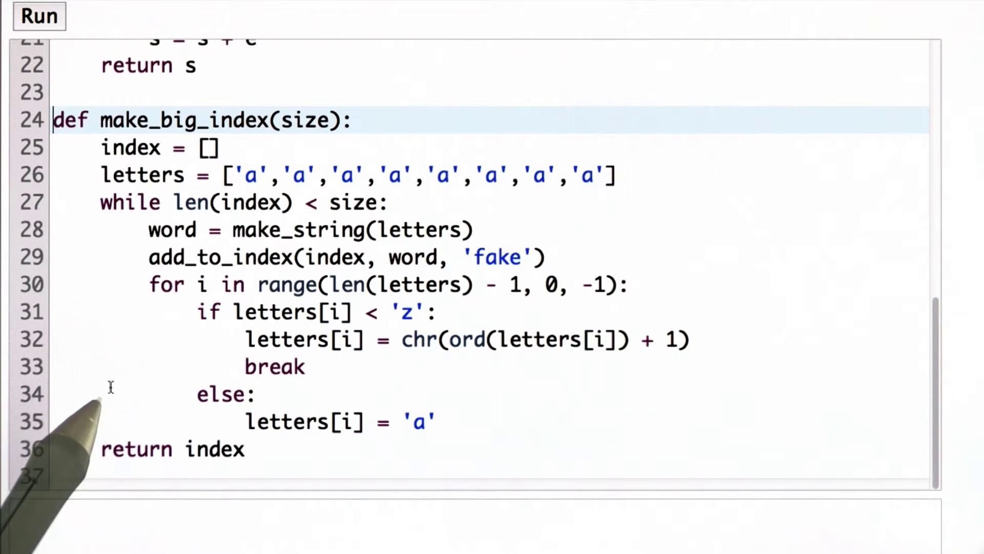
Walk through the make_big_index code, marking the word-building line, the index append and the letter loop
{"action": "key", "text": "Down"}
{"action": "key", "text": "Down"}
{"action": "key", "text": "Down"}
{"action": "key", "text": "Down"}
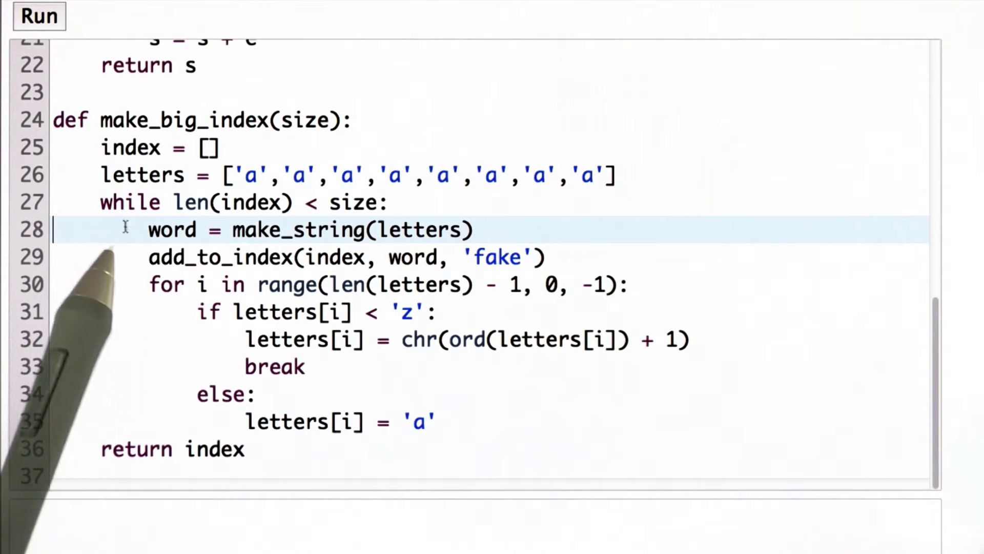
{"action": "left_click", "coordinate": [136, 259]}
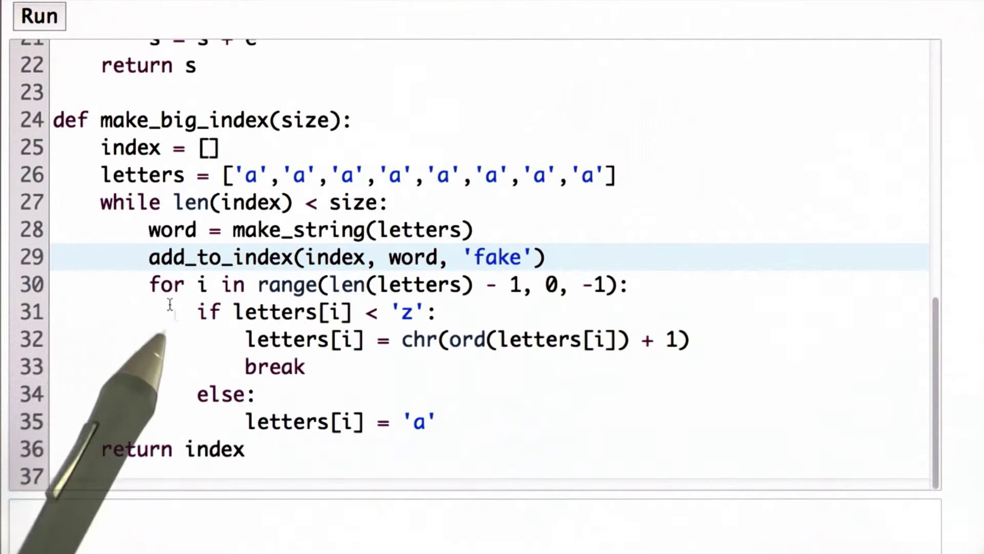
{"action": "left_click", "coordinate": [136, 298]}
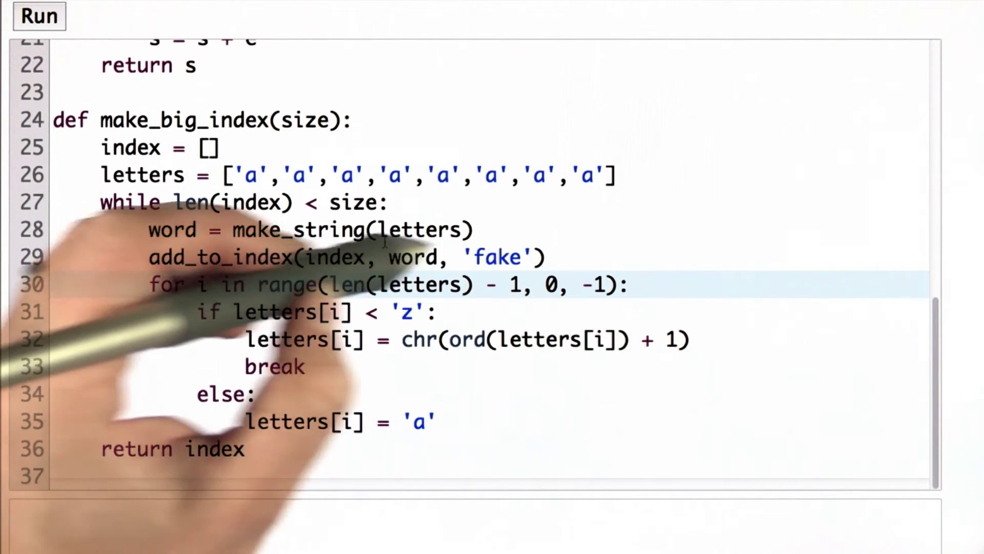
{"action": "key", "text": "Up"}
{"action": "key", "text": "Up"}
{"action": "key", "text": "Up"}
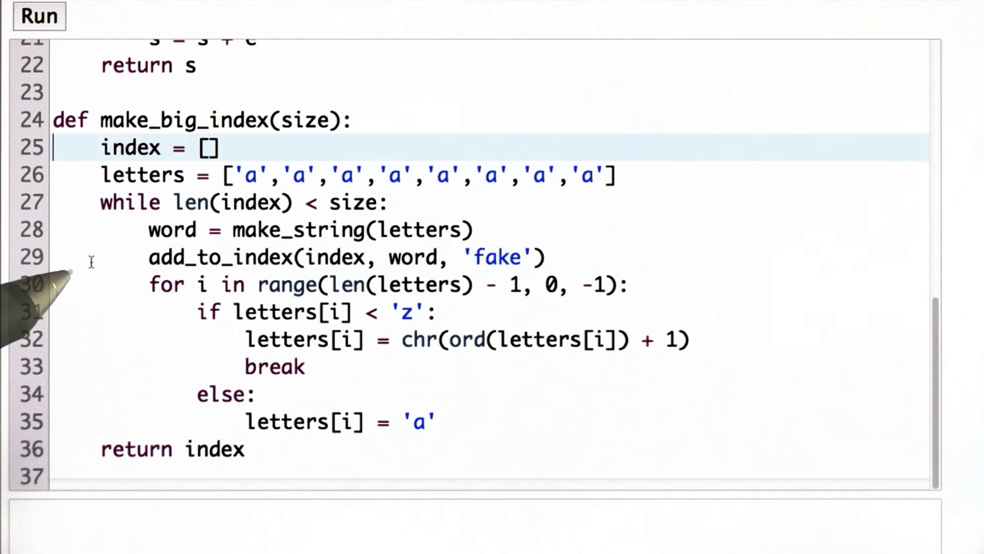
{"action": "key", "text": "Up"}
{"action": "key", "text": "Up"}
{"action": "key", "text": "Up"}
{"action": "key", "text": "Up"}
{"action": "key", "text": "Up"}
{"action": "key", "text": "Up"}
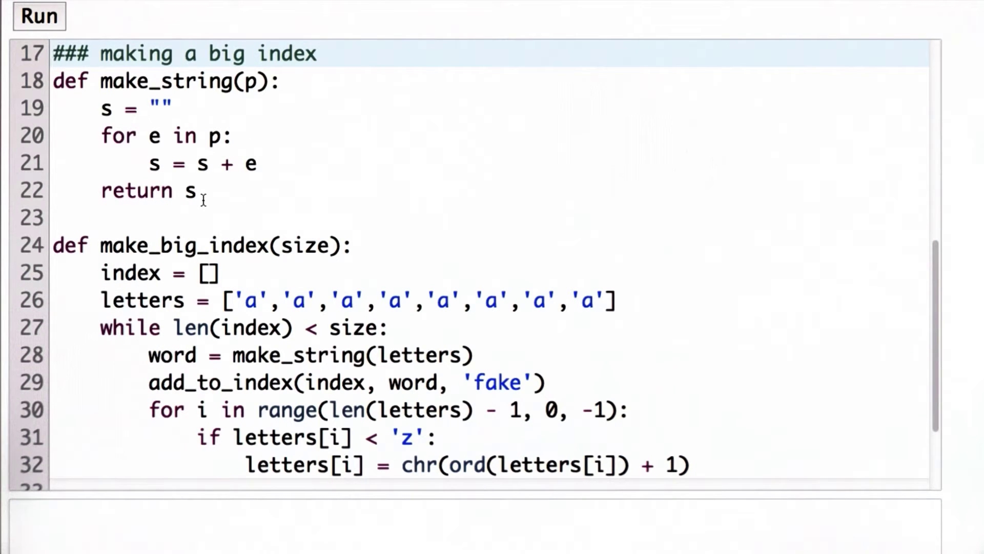
{"action": "key", "text": "Down"}
{"action": "key", "text": "Down"}
{"action": "key", "text": "Down"}
{"action": "key", "text": "Down"}
{"action": "key", "text": "Down"}
{"action": "key", "text": "Down"}
{"action": "key", "text": "Down"}
{"action": "key", "text": "Down"}
{"action": "key", "text": "Down"}
{"action": "key", "text": "Down"}
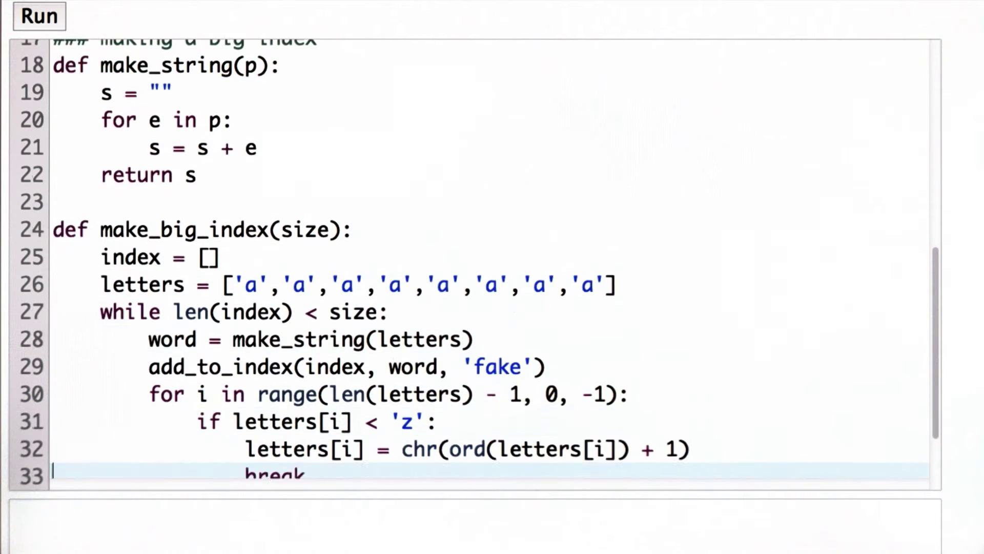
{"action": "key", "text": "Down"}
{"action": "key", "text": "Down"}
{"action": "key", "text": "Down"}
Run the big-index script so a fresh Python shell restarts with it loaded
{"action": "key", "text": "F5"}
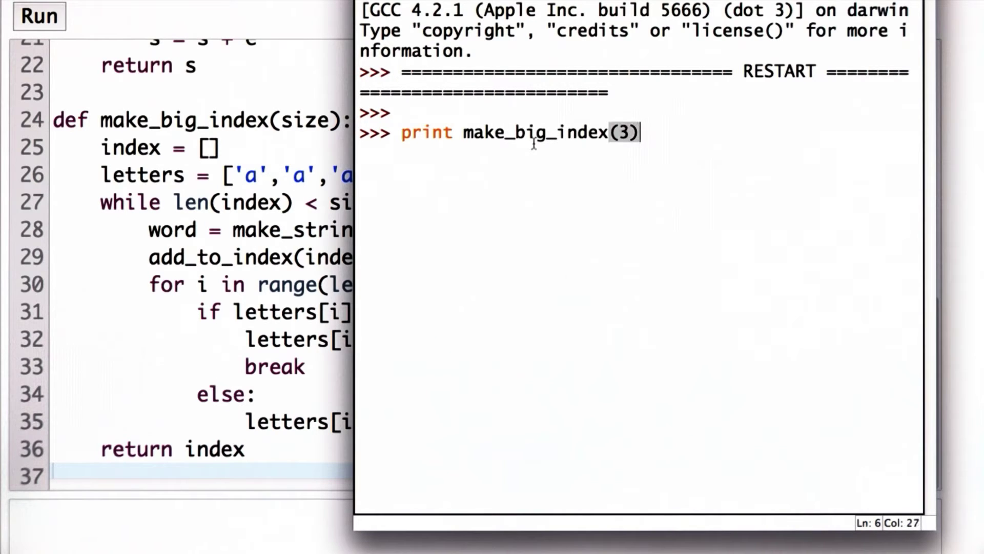
Print make_big_index(3) and make_big_index(100) to show the generated aaaaaaaa-style entries
{"action": "key", "text": "Return"}
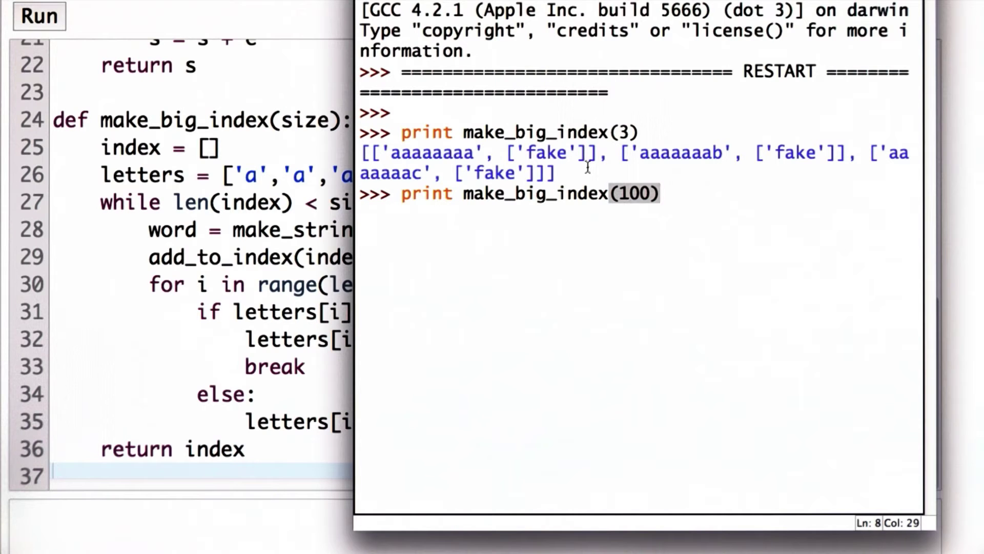
{"action": "key", "text": "Return"}
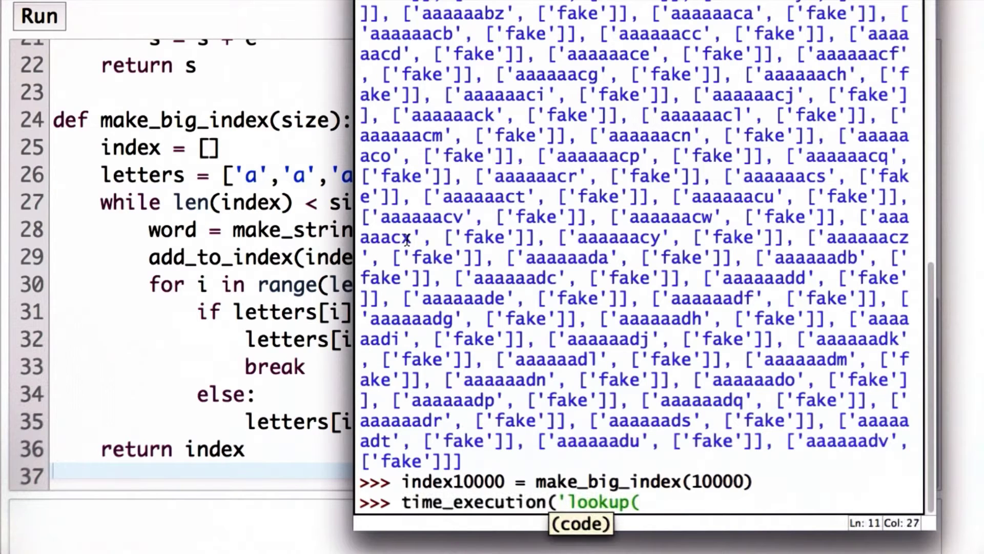
{"action": "type", "text": "index10000, '"}
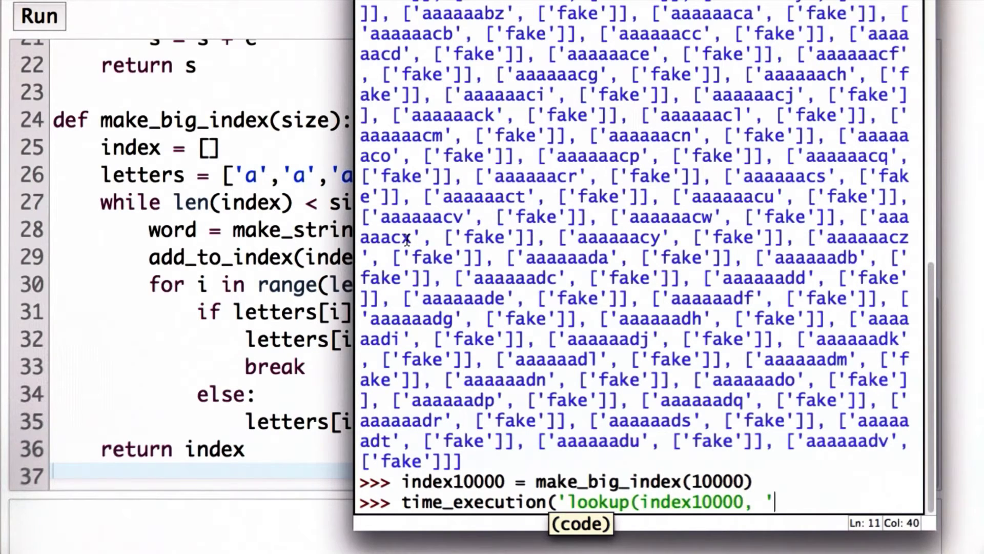
Run time_execution on lookup(index10000, "udacity"), returning None in about 0.00086 seconds
{"action": "key", "text": "BackSpace"}
{"action": "type", "text": "\"uda"}
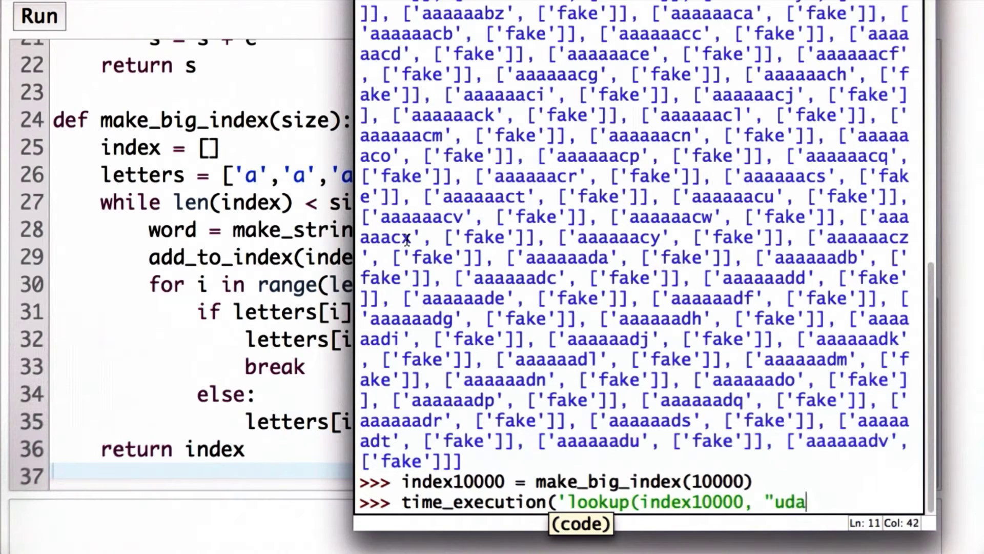
{"action": "type", "text": "city\")"}
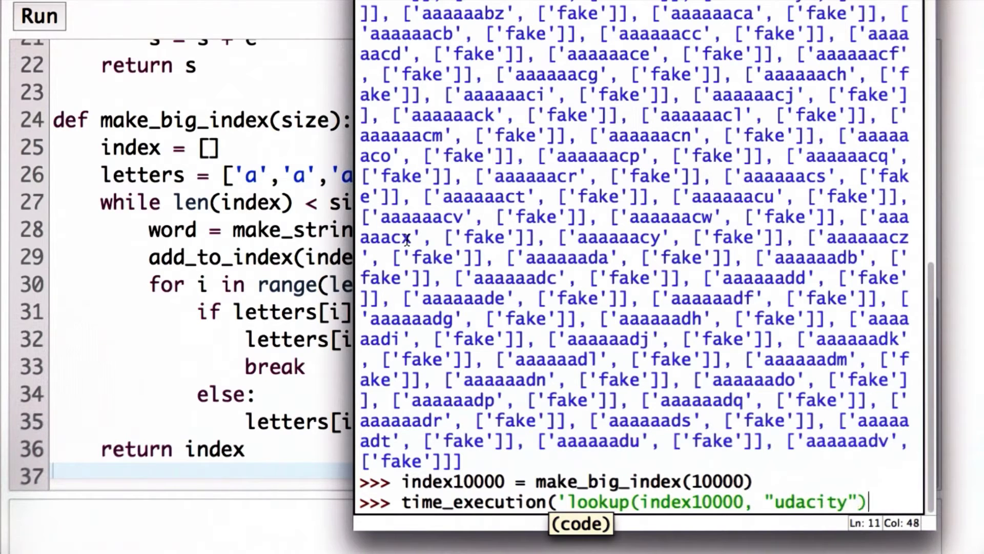
{"action": "type", "text": "')"}
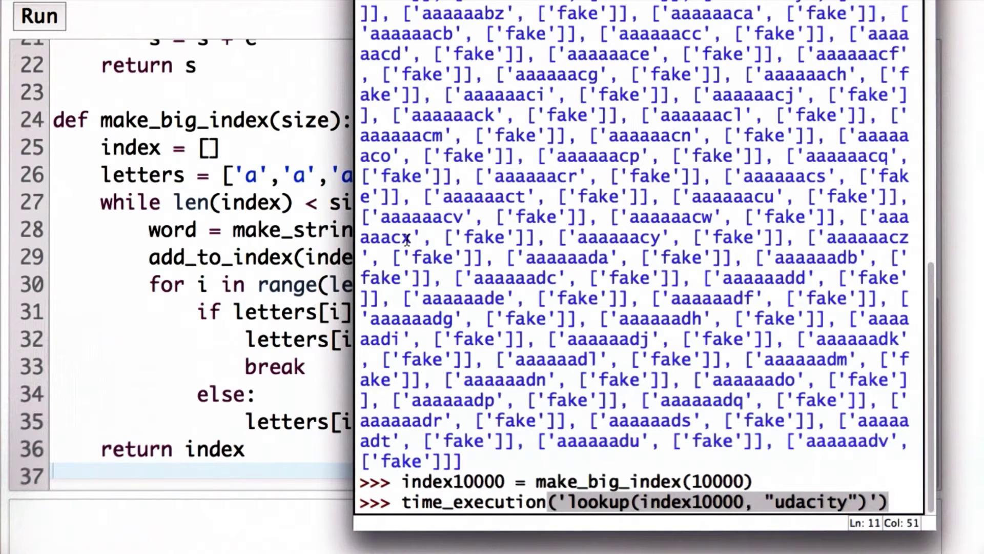
{"action": "key", "text": "Return"}
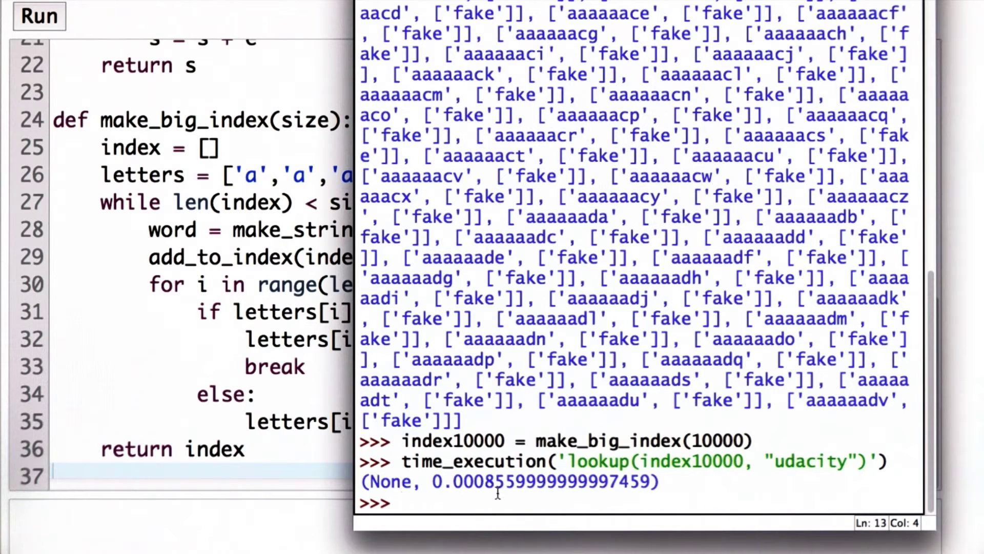
{"action": "type", "text": "index100000 = make_big_index(100000)"}
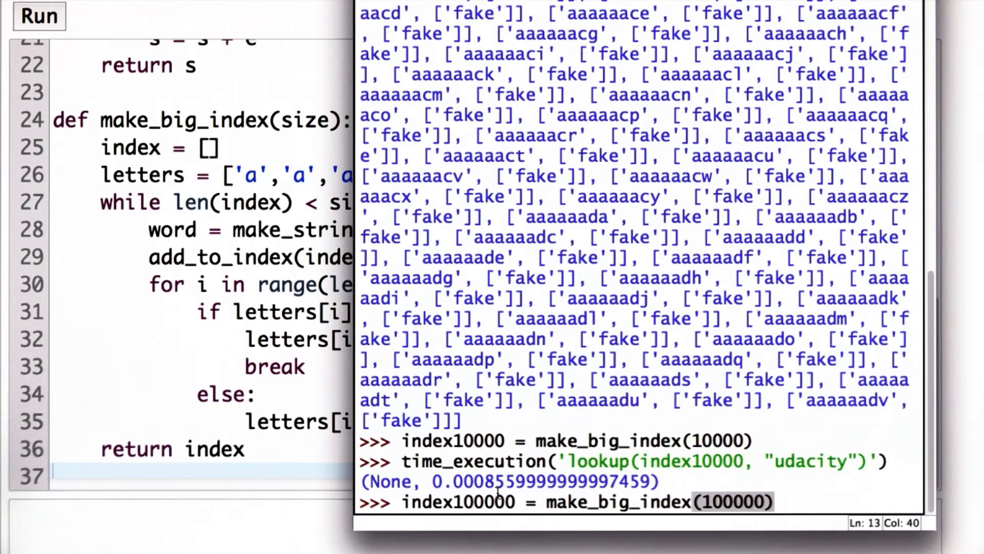
Build index100000 with make_big_index(100000) and print entries [99999] and [-1], both 'aaaafryd'
{"action": "key", "text": "Return"}
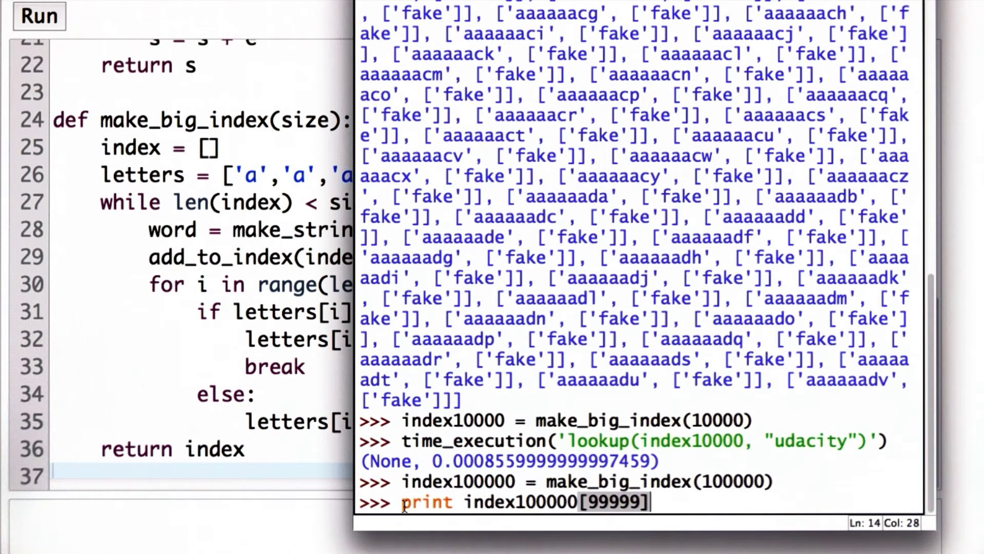
{"action": "key", "text": "Return"}
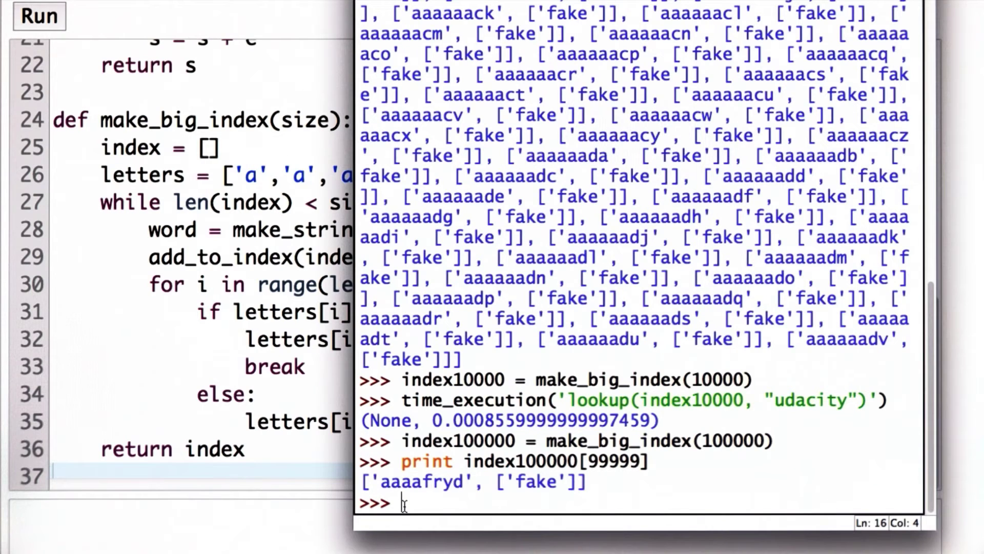
{"action": "type", "text": "print "}
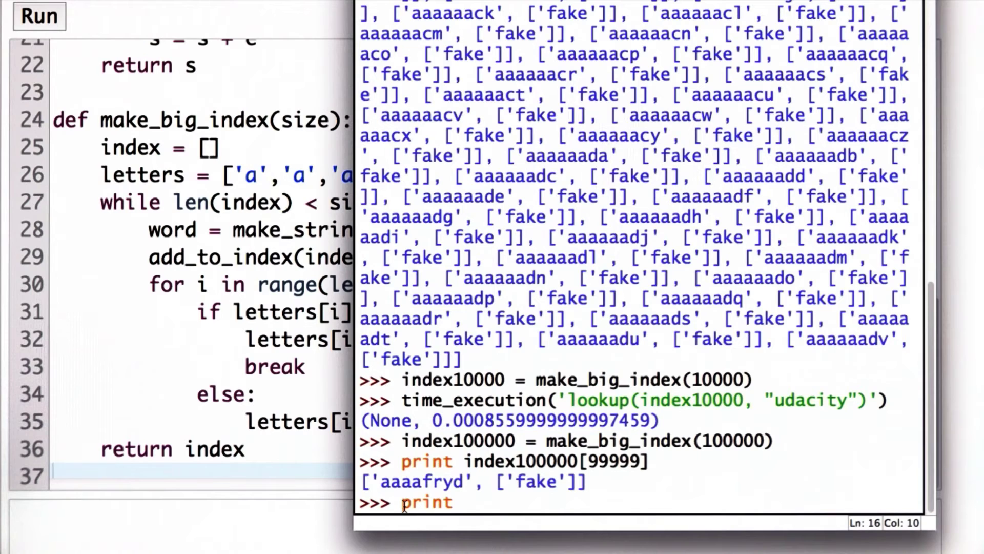
{"action": "type", "text": "index1000"}
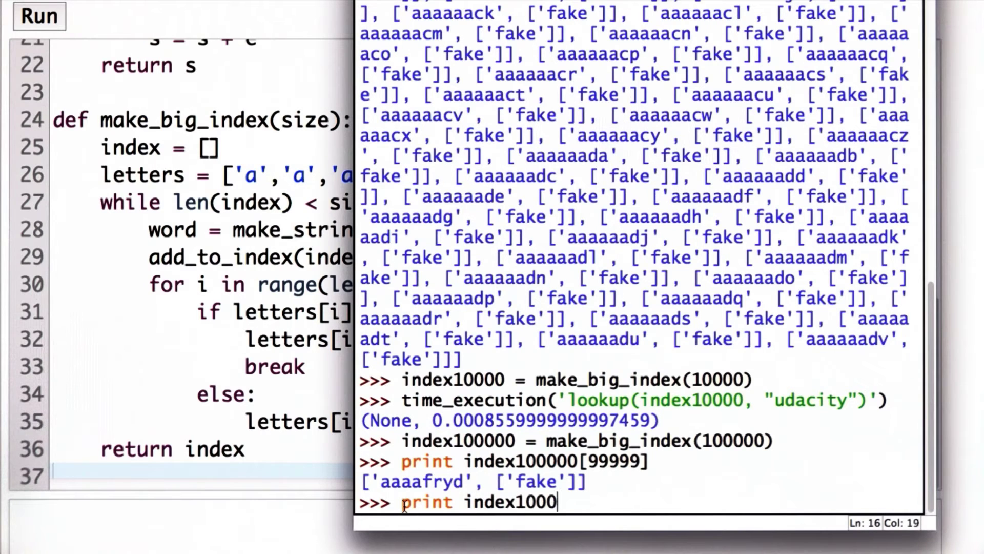
{"action": "type", "text": "00[-1]"}
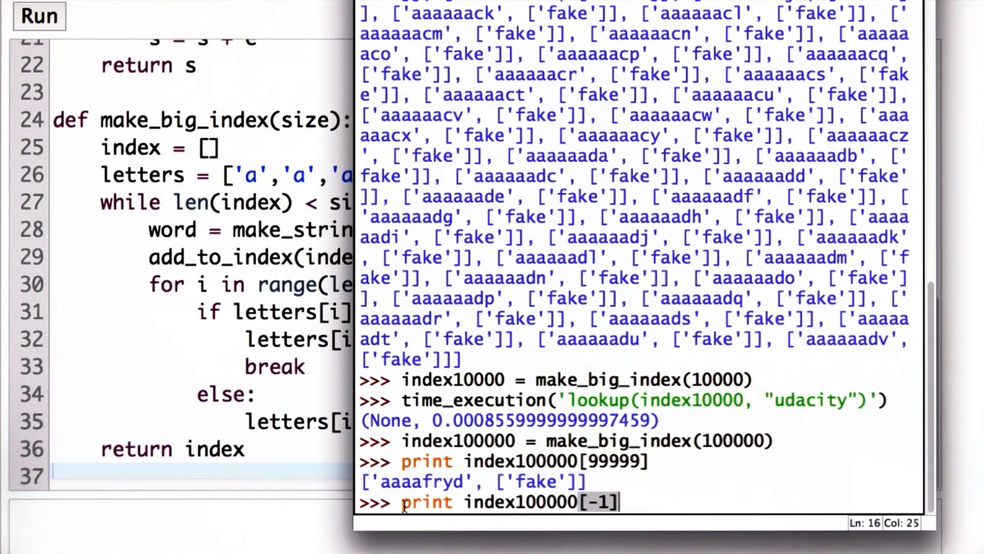
{"action": "key", "text": "Return"}
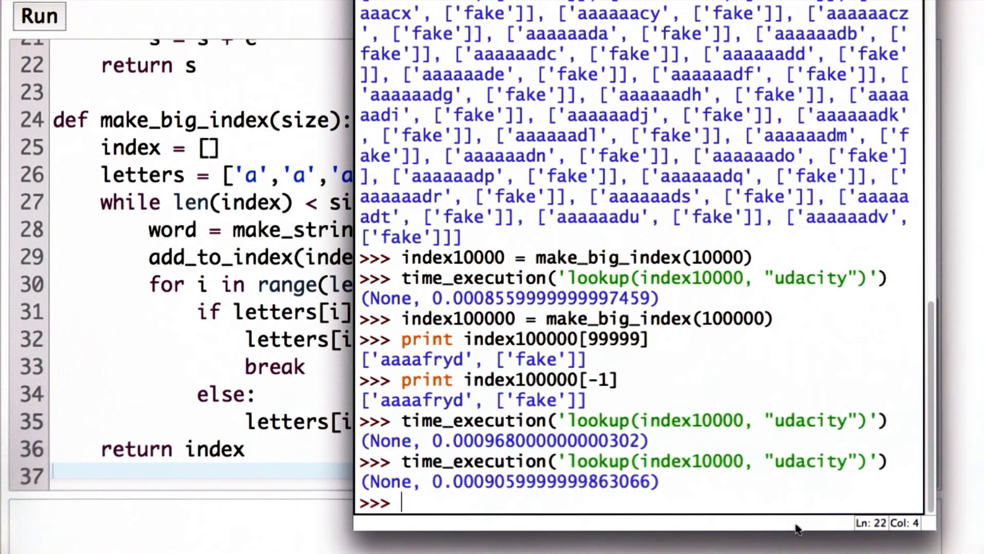
Edit the recalled command to lookup(index100000, "udacity") and time it twice, about 0.0086 and 0.0085 seconds
{"action": "key", "text": "Up"}
{"action": "key", "text": "Left"}
{"action": "key", "text": "Left"}
{"action": "key", "text": "Left"}
{"action": "key", "text": "Left"}
{"action": "key", "text": "Left"}
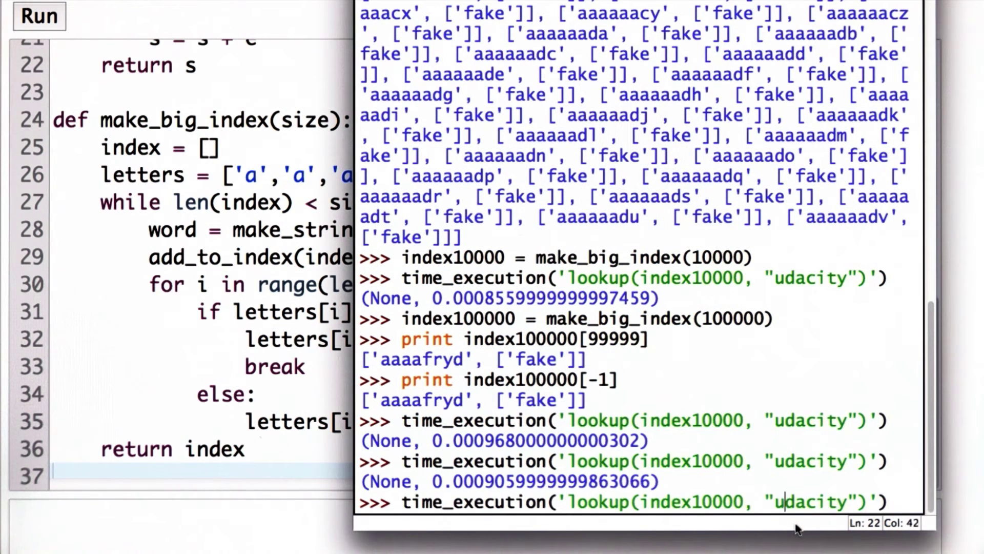
{"action": "key", "text": "Left"}
{"action": "key", "text": "Left"}
{"action": "key", "text": "Left"}
{"action": "key", "text": "Right"}
{"action": "type", "text": "0"}
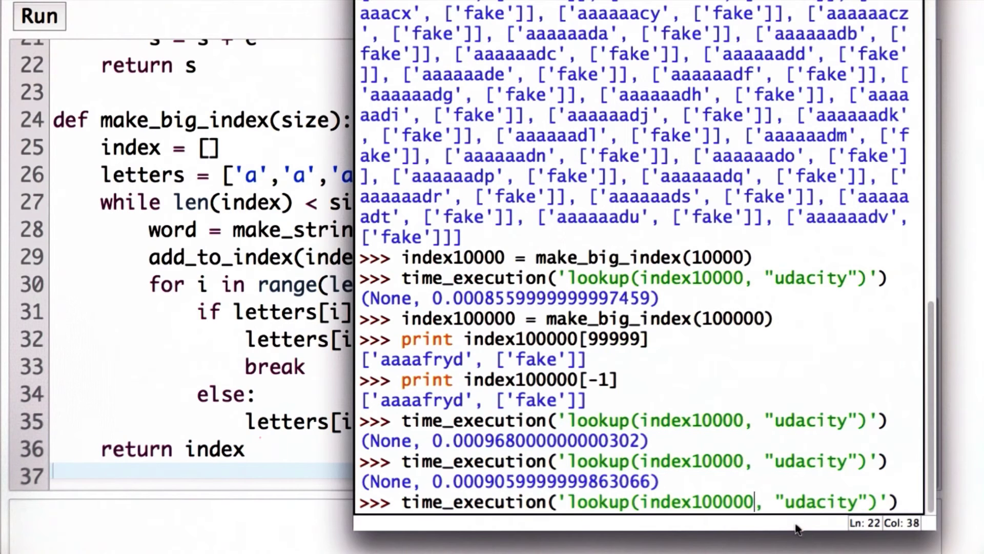
{"action": "key", "text": "Right"}
{"action": "key", "text": "Right"}
{"action": "key", "text": "Right"}
{"action": "key", "text": "Right"}
{"action": "key", "text": "Right"}
{"action": "key", "text": "Right"}
{"action": "key", "text": "Right"}
{"action": "key", "text": "Right"}
{"action": "key", "text": "Right"}
{"action": "key", "text": "Right"}
{"action": "key", "text": "Right"}
{"action": "key", "text": "Return"}
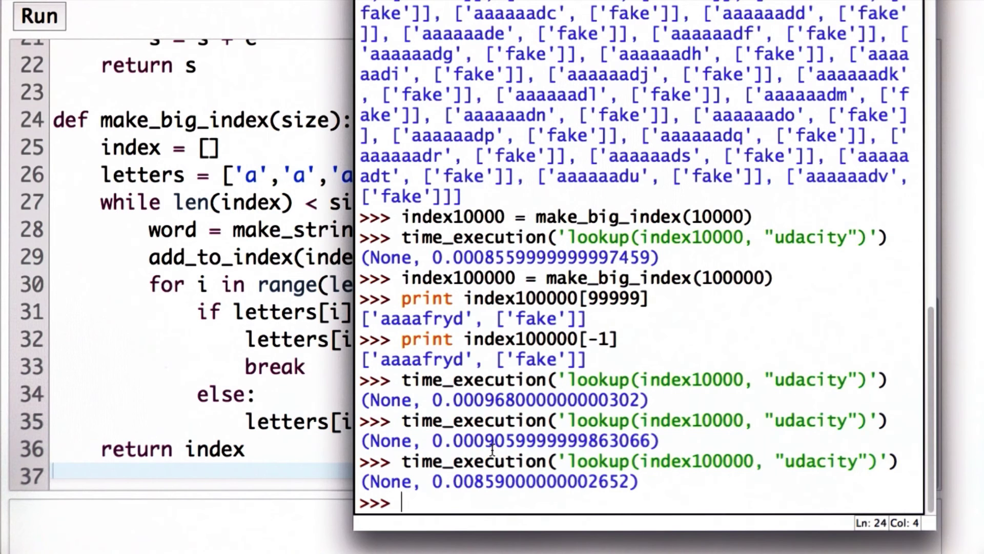
{"action": "key", "text": "Up"}
{"action": "key", "text": "Return"}
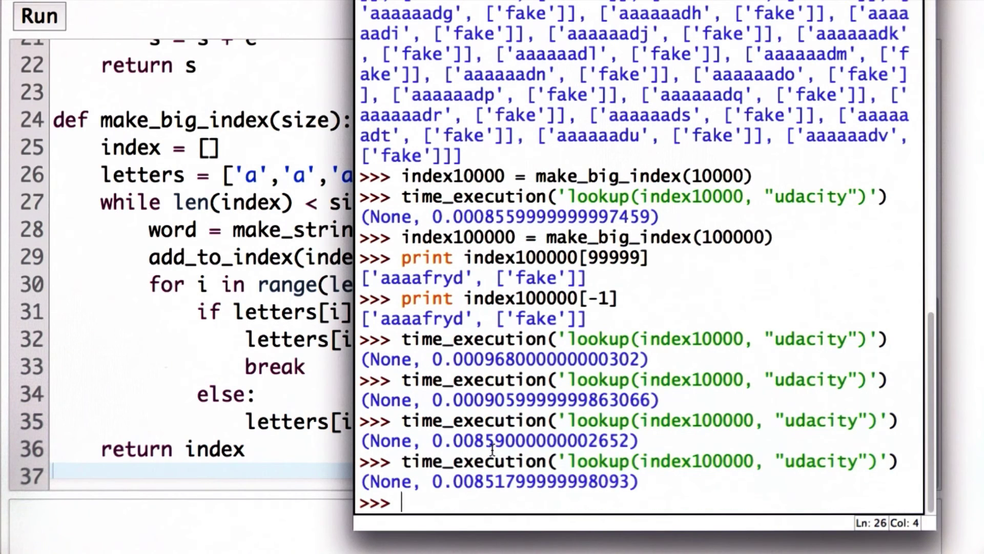